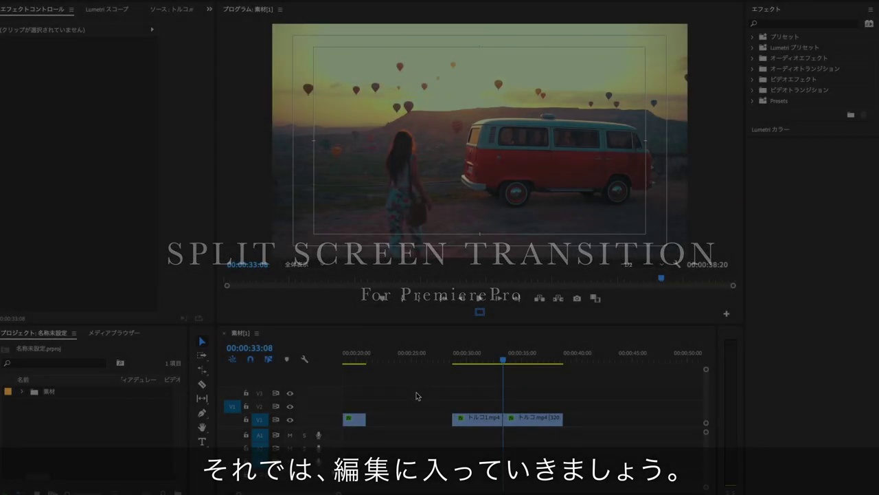
Razor-cut the first V1 clip at 00:00:32:03
{"action": "mouse_move", "coordinate": [503, 360]}
{"action": "left_mouse_down"}
{"action": "mouse_move", "coordinate": [496, 361]}
{"action": "mouse_move", "coordinate": [520, 367]}
{"action": "mouse_move", "coordinate": [505, 365]}
{"action": "left_mouse_up"}
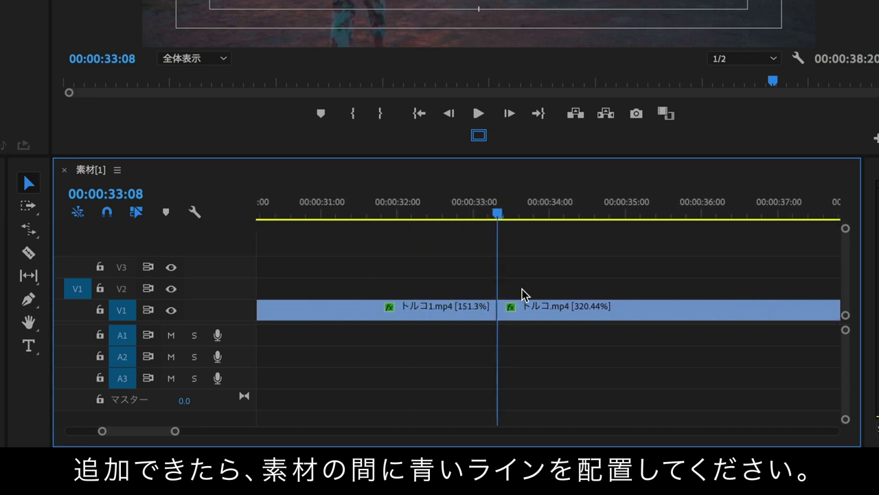
{"action": "key", "text": "Left"}
{"action": "key", "text": "Left"}
{"action": "key", "text": "Left"}
{"action": "key", "text": "Left"}
{"action": "key", "text": "Left"}
{"action": "key", "text": "Left"}
{"action": "key", "text": "Left"}
{"action": "key", "text": "Left"}
{"action": "key", "text": "Left"}
{"action": "key", "text": "Left"}
{"action": "key", "text": "Left"}
{"action": "key", "text": "Left"}
{"action": "key", "text": "Left"}
{"action": "key", "text": "Left"}
{"action": "key", "text": "Left"}
{"action": "key", "text": "Left"}
{"action": "key", "text": "Left"}
{"action": "key", "text": "Left"}
{"action": "key", "text": "Left"}
{"action": "key", "text": "Left"}
{"action": "key", "text": "Left"}
{"action": "key", "text": "c"}
{"action": "left_click", "coordinate": [408, 311]}
{"action": "key", "text": "v"}
Lift the 30-frame cut piece onto V2 and slide トルコ.mp4 left to start at 00:00:32:03
{"action": "left_click_drag", "start_coordinate": [434, 313], "coordinate": [434, 297]}
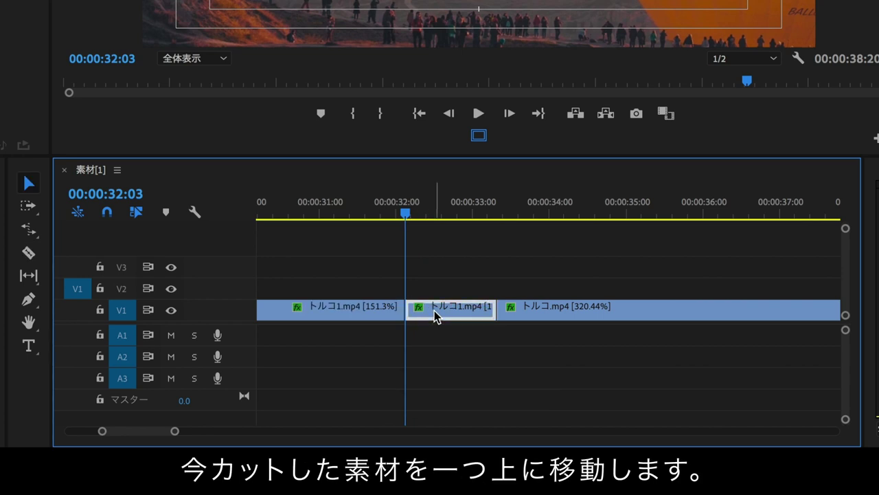
{"action": "left_click_drag", "start_coordinate": [534, 310], "coordinate": [443, 310]}
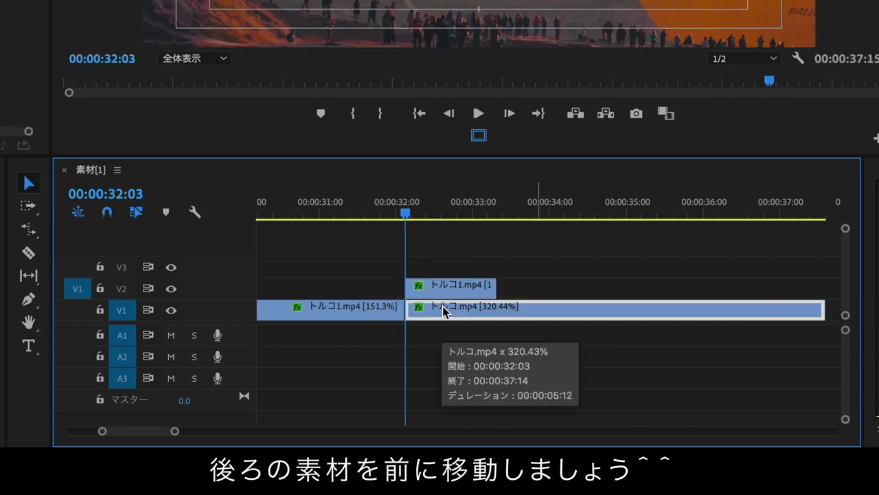
{"action": "key", "text": "minus"}
{"action": "key", "text": "minus"}
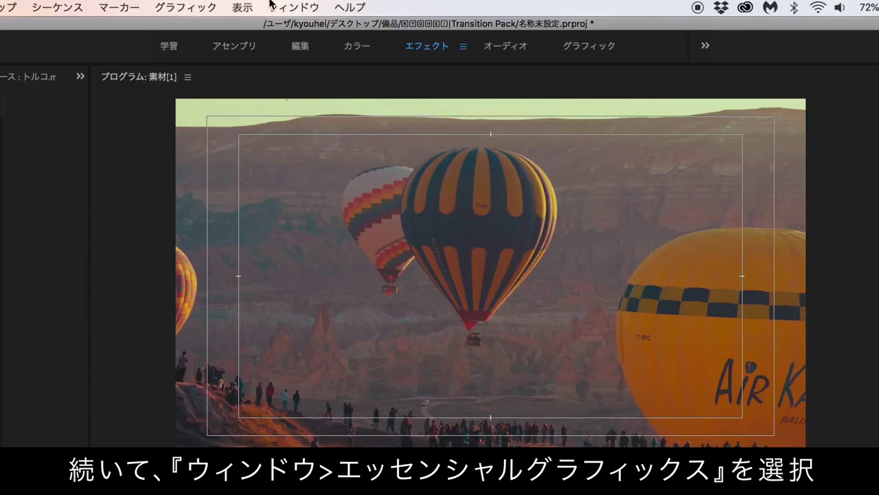
{"action": "left_click", "coordinate": [291, 7]}
Open Essential Graphics in Edit mode and add a new Rectangle shape layer
{"action": "mouse_move", "coordinate": [292, 29]}
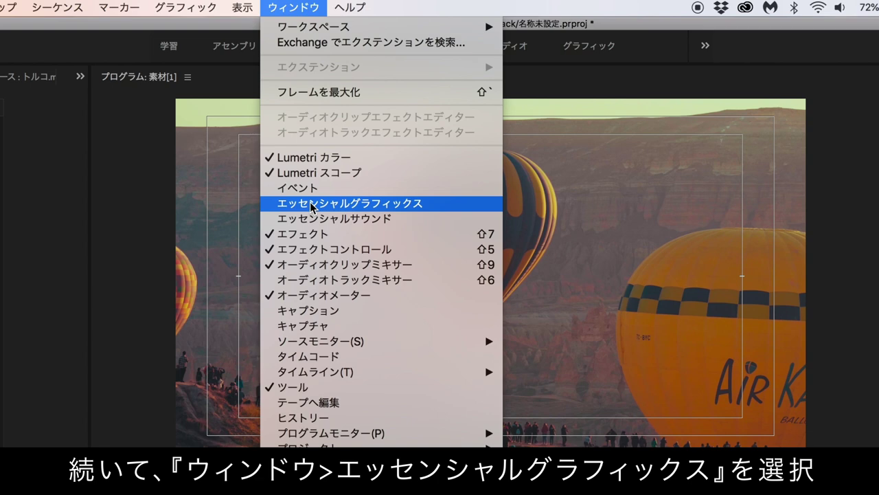
{"action": "left_click", "coordinate": [313, 205]}
{"action": "left_click_drag", "start_coordinate": [716, 147], "coordinate": [753, 146]}
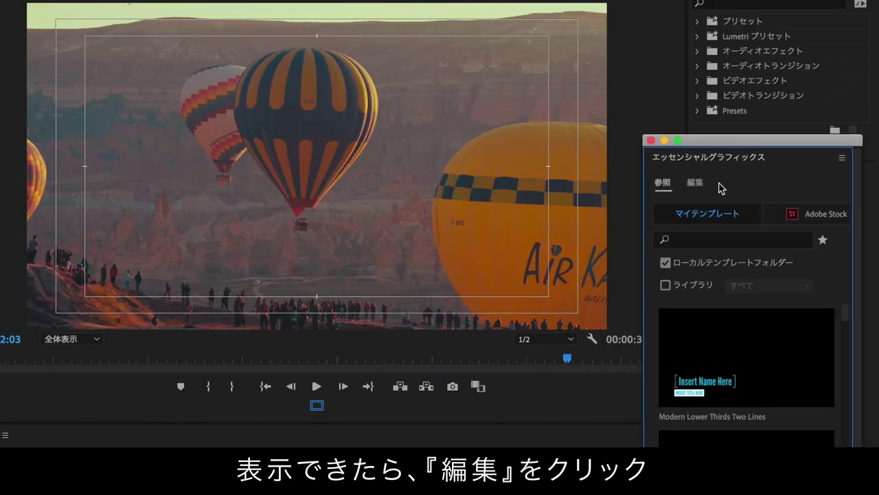
{"action": "left_click", "coordinate": [695, 183]}
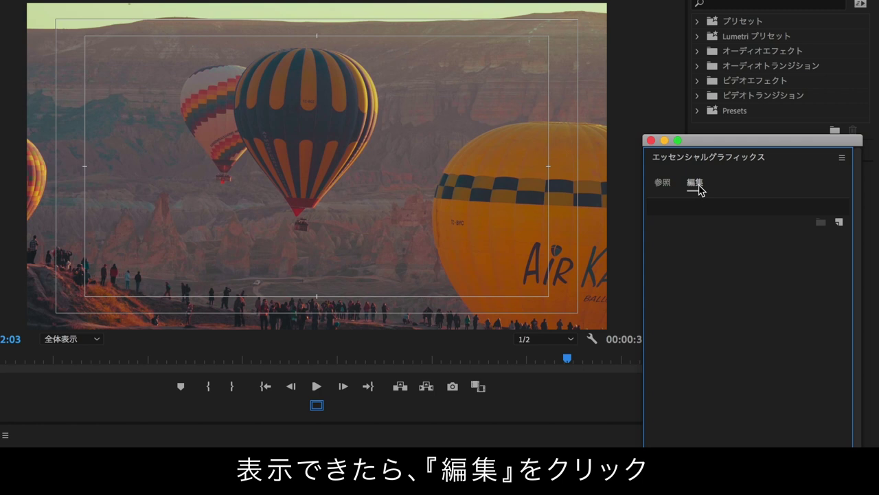
{"action": "left_click", "coordinate": [840, 224]}
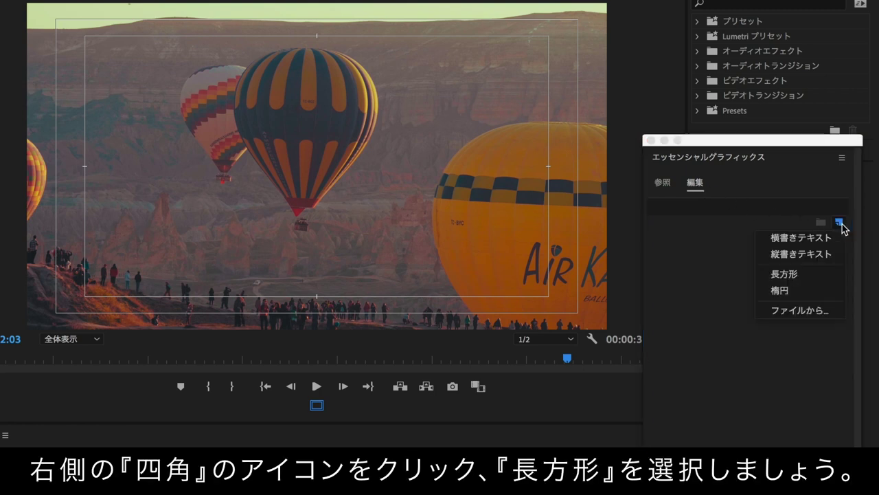
{"action": "left_click", "coordinate": [784, 274]}
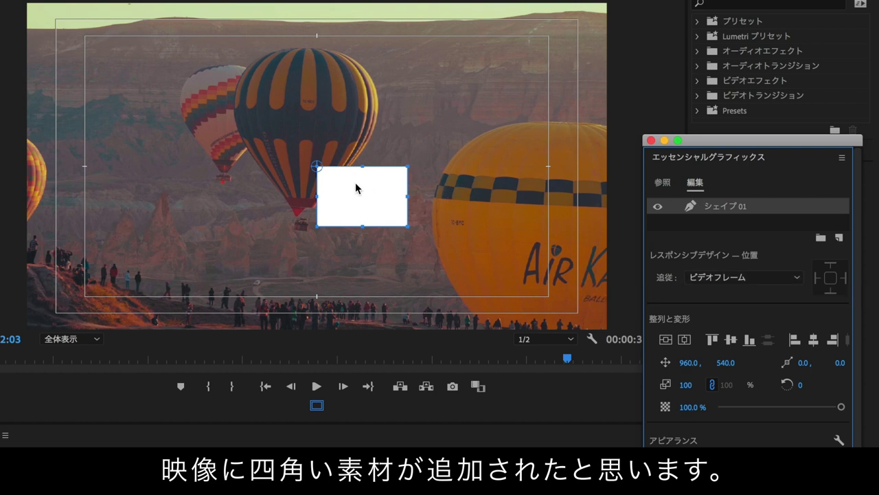
Stretch the first rectangle across the full width of the frame's bottom half
{"action": "left_click_drag", "start_coordinate": [364, 227], "coordinate": [366, 331]}
{"action": "mouse_move", "coordinate": [410, 248]}
{"action": "left_mouse_down"}
{"action": "mouse_move", "coordinate": [626, 259]}
{"action": "mouse_move", "coordinate": [611, 257]}
{"action": "left_mouse_up"}
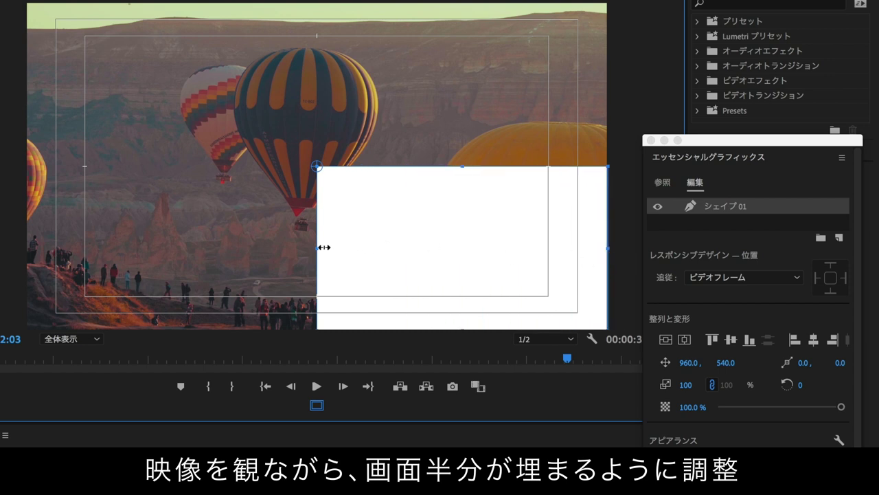
{"action": "left_click_drag", "start_coordinate": [324, 247], "coordinate": [31, 229]}
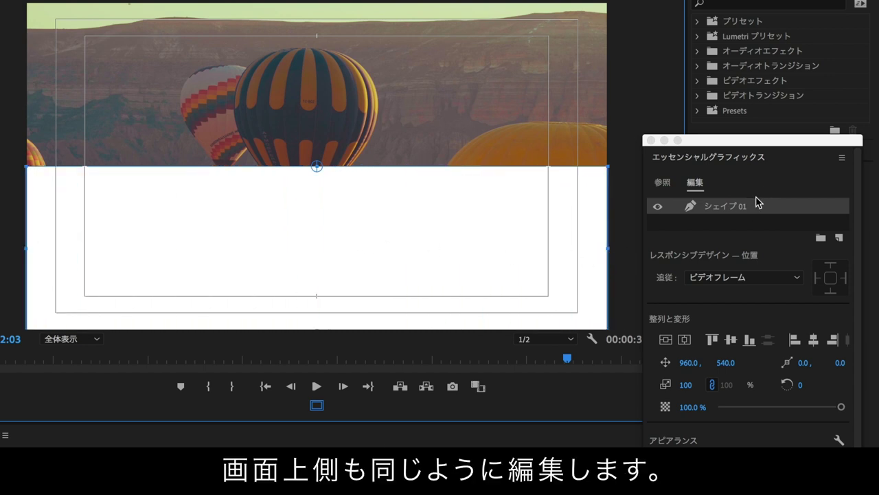
Add a second rectangle and stretch it across the full top half of the frame
{"action": "left_click", "coordinate": [839, 238]}
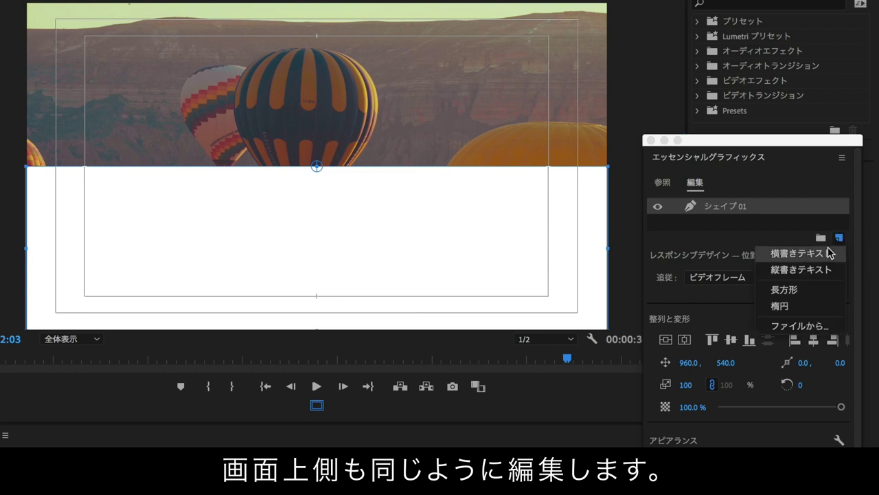
{"action": "left_click", "coordinate": [784, 289]}
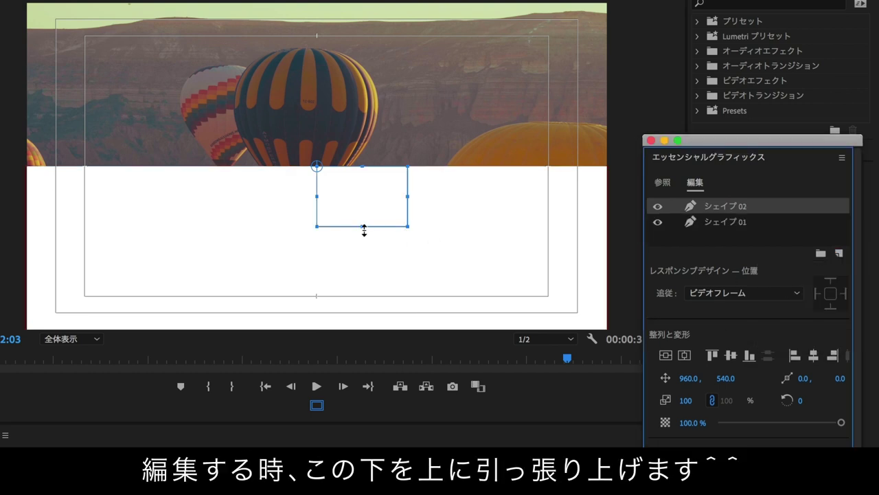
{"action": "left_click_drag", "start_coordinate": [363, 229], "coordinate": [360, 5]}
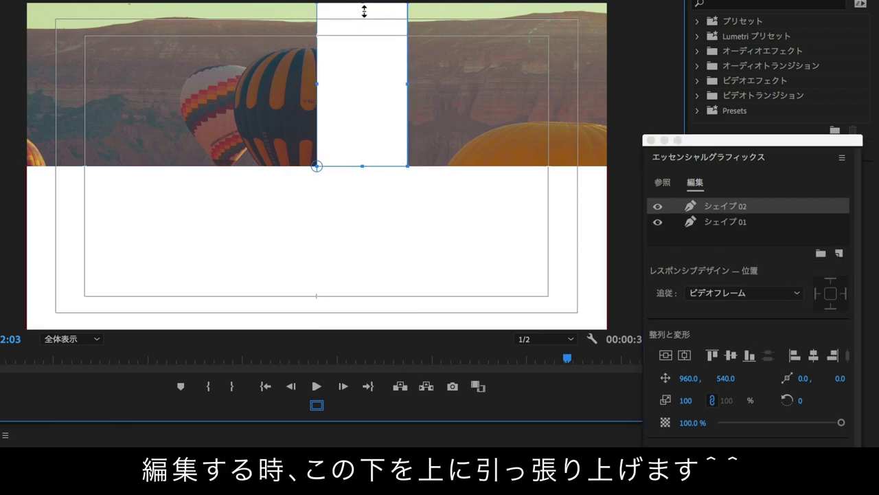
{"action": "left_click_drag", "start_coordinate": [407, 78], "coordinate": [608, 85]}
{"action": "left_click_drag", "start_coordinate": [317, 83], "coordinate": [26, 79]}
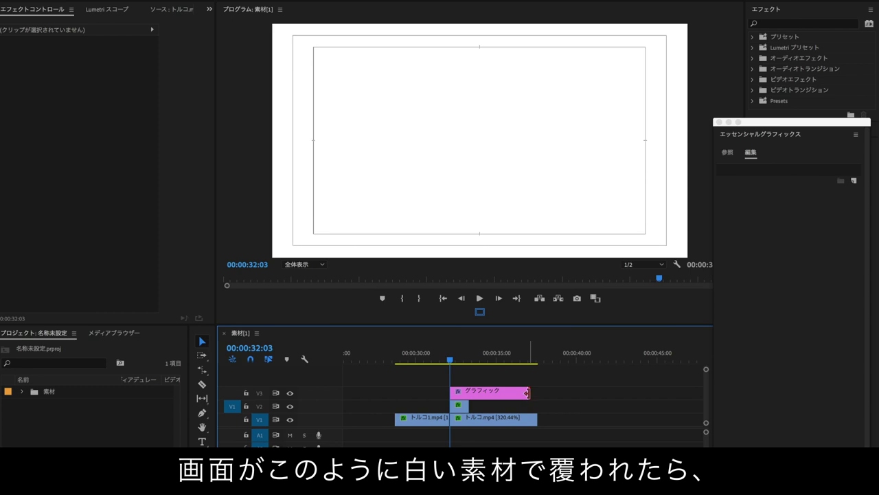
Trim the graphic clip on V3 so it ends with the V2 clip, and select it
{"action": "left_click_drag", "start_coordinate": [527, 393], "coordinate": [469, 393]}
{"action": "scroll", "coordinate": [469, 394], "scroll_direction": "up", "scroll_amount": 3}
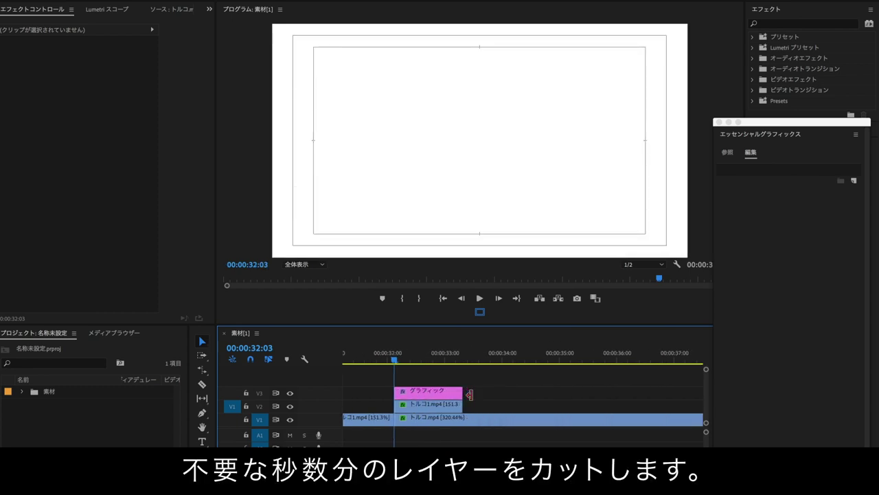
{"action": "scroll", "coordinate": [464, 395], "scroll_direction": "up", "scroll_amount": 2}
{"action": "left_click", "coordinate": [460, 397]}
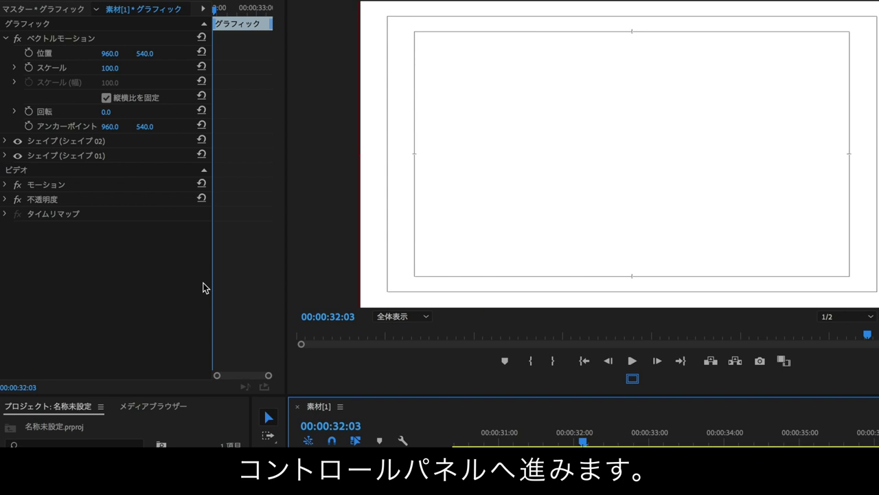
Set シェイプ 02's Transform Position Y to 530 in Effect Controls
{"action": "left_click", "coordinate": [80, 143]}
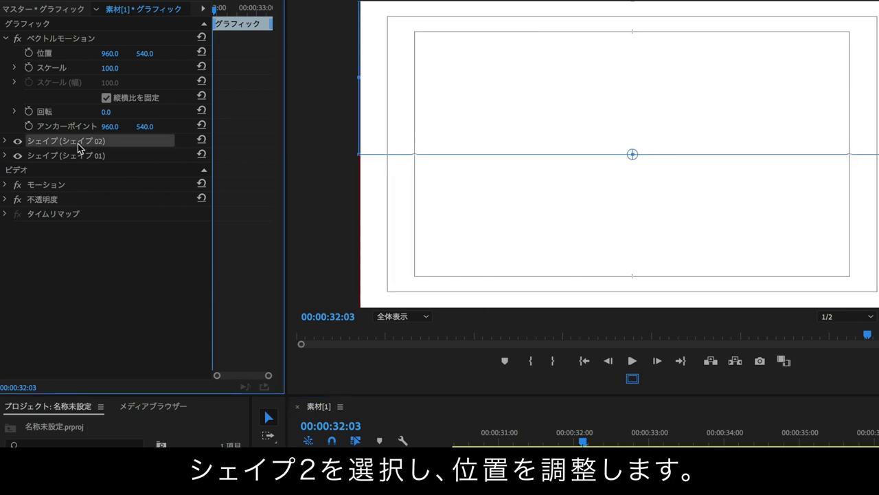
{"action": "left_click", "coordinate": [5, 141]}
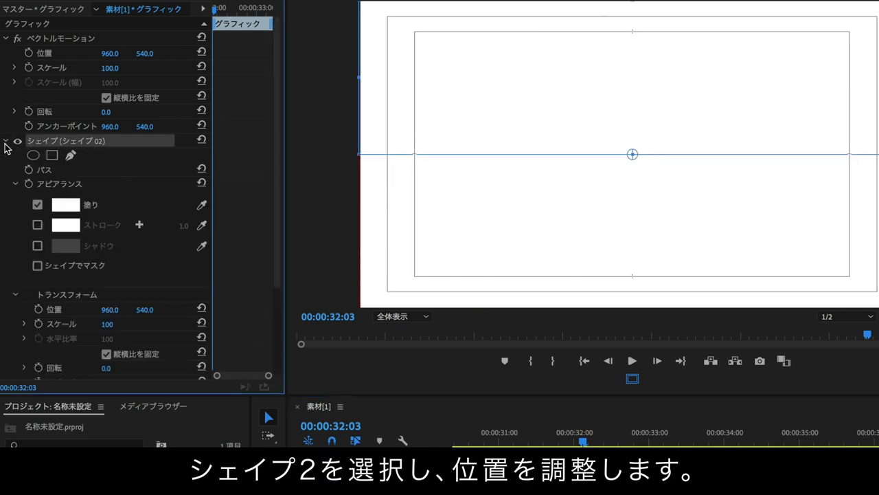
{"action": "left_click", "coordinate": [14, 184]}
{"action": "left_click", "coordinate": [13, 184]}
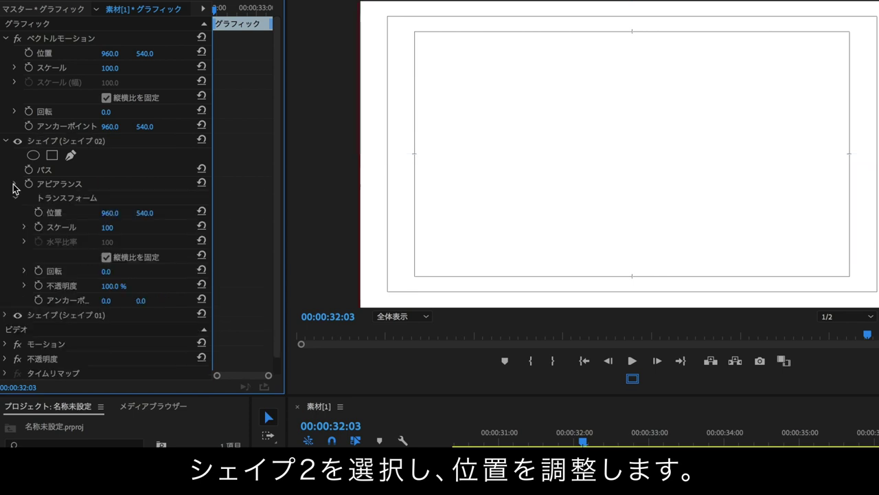
{"action": "mouse_move", "coordinate": [144, 213]}
{"action": "left_mouse_down"}
{"action": "mouse_move", "coordinate": [129, 213]}
{"action": "mouse_move", "coordinate": [148, 213]}
{"action": "left_mouse_up"}
{"action": "left_click", "coordinate": [152, 212]}
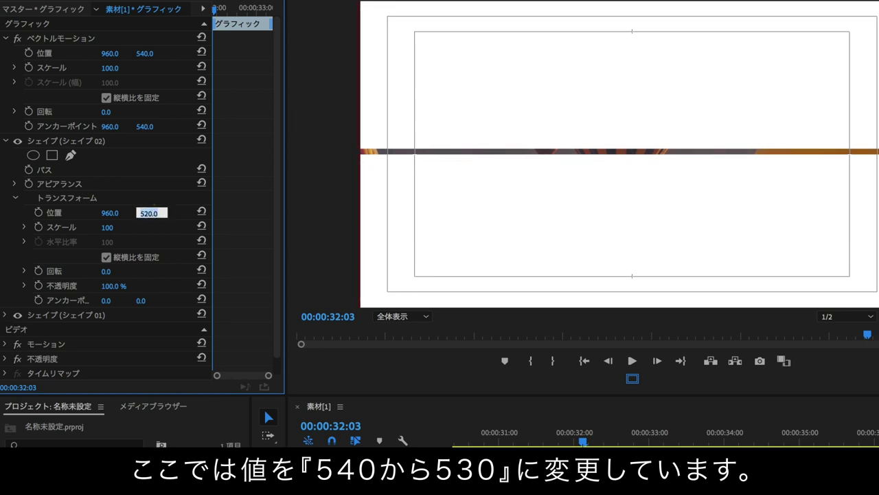
{"action": "type", "text": "530"}
{"action": "key", "text": "Return"}
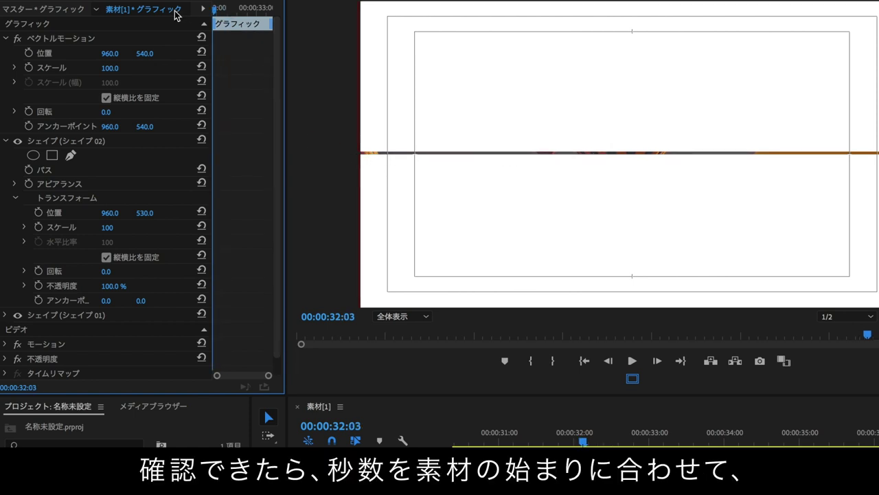
Add starting Position keyframes to both シェイプ 02 and シェイプ 01
{"action": "left_click", "coordinate": [38, 213]}
{"action": "left_click", "coordinate": [6, 315]}
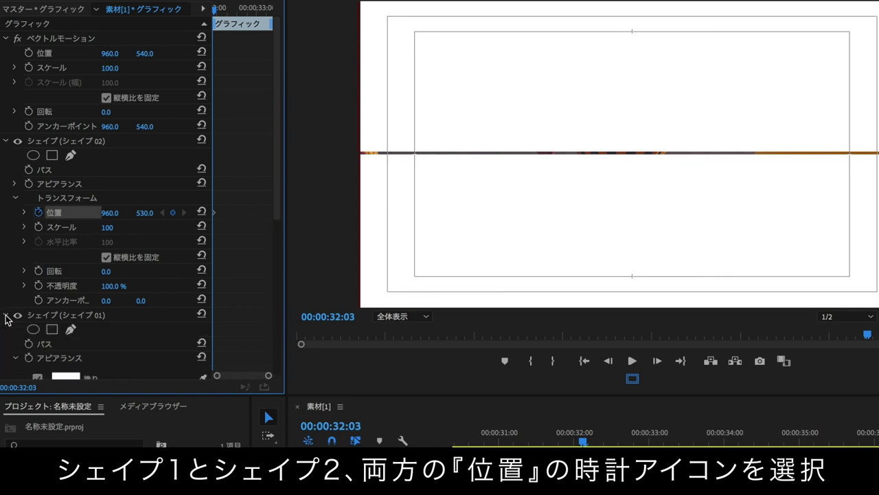
{"action": "left_click", "coordinate": [14, 358]}
{"action": "scroll", "coordinate": [39, 352], "scroll_direction": "down", "scroll_amount": 2}
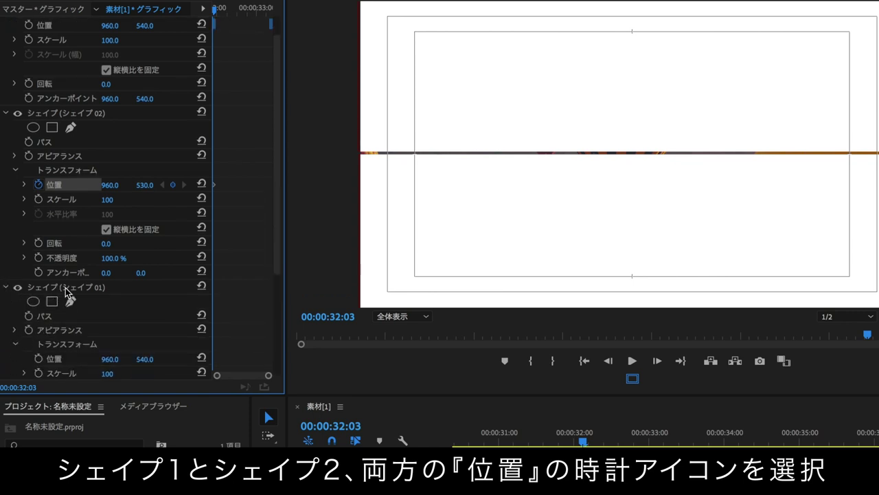
{"action": "left_click", "coordinate": [65, 288]}
{"action": "left_click", "coordinate": [39, 358]}
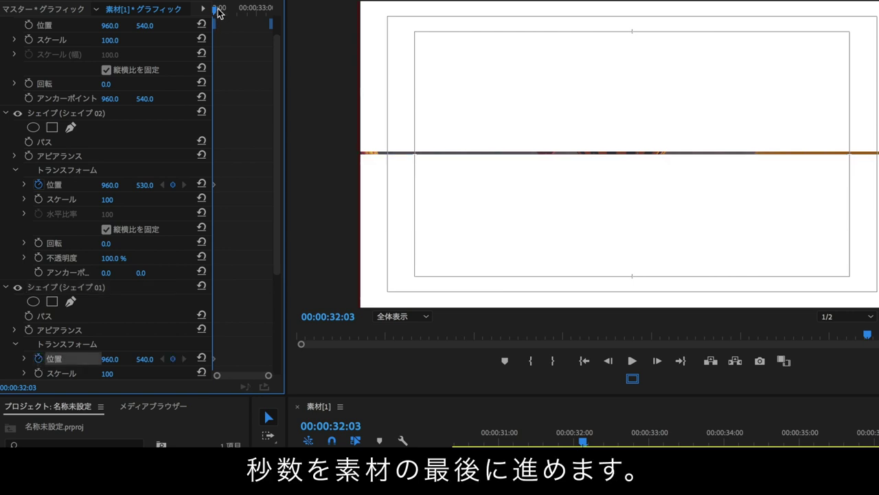
At the graphic's last frame, move シェイプ 02 to X 2887 and シェイプ 01 to X -965
{"action": "left_click_drag", "start_coordinate": [217, 10], "coordinate": [291, 21]}
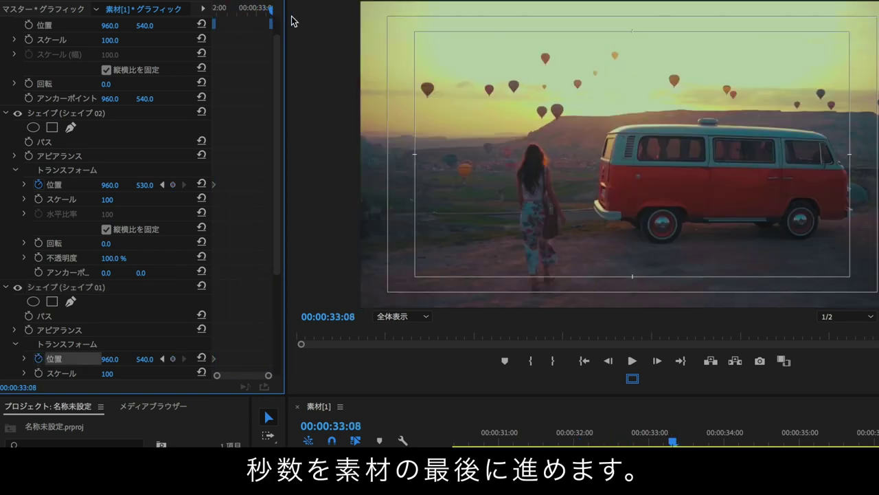
{"action": "key", "text": "Left"}
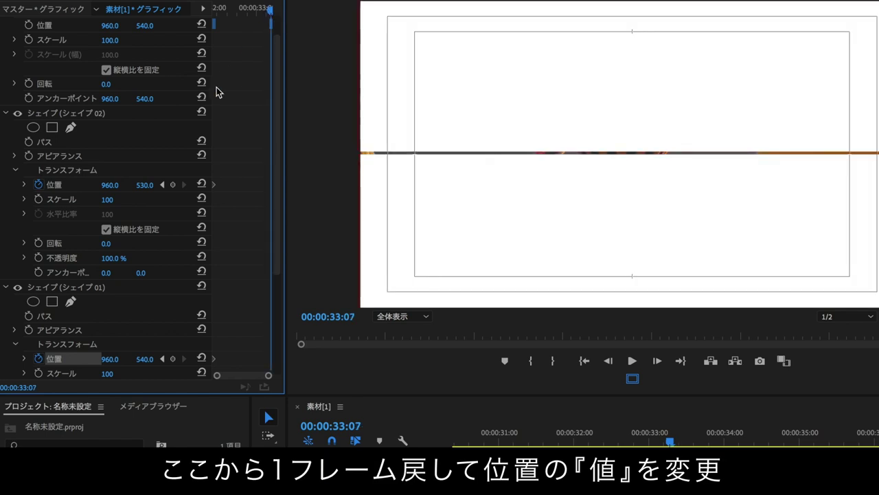
{"action": "left_click_drag", "start_coordinate": [110, 188], "coordinate": [240, 187]}
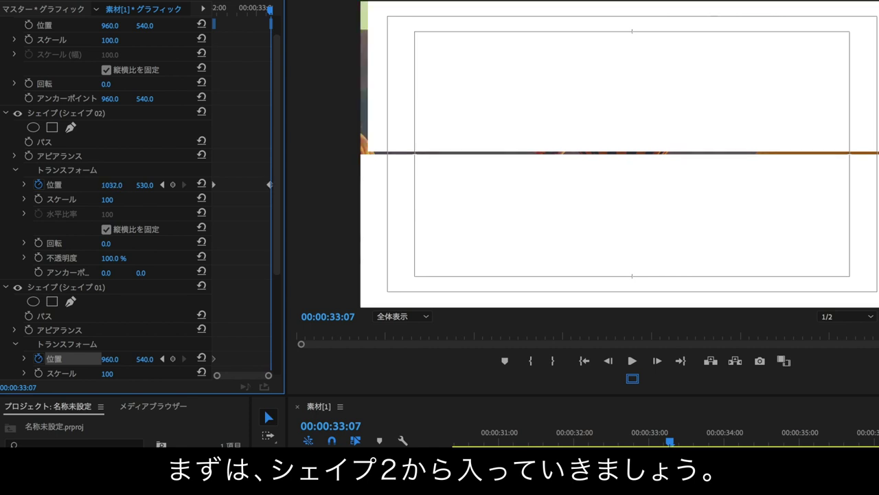
{"action": "left_click_drag", "start_coordinate": [111, 185], "coordinate": [241, 186]}
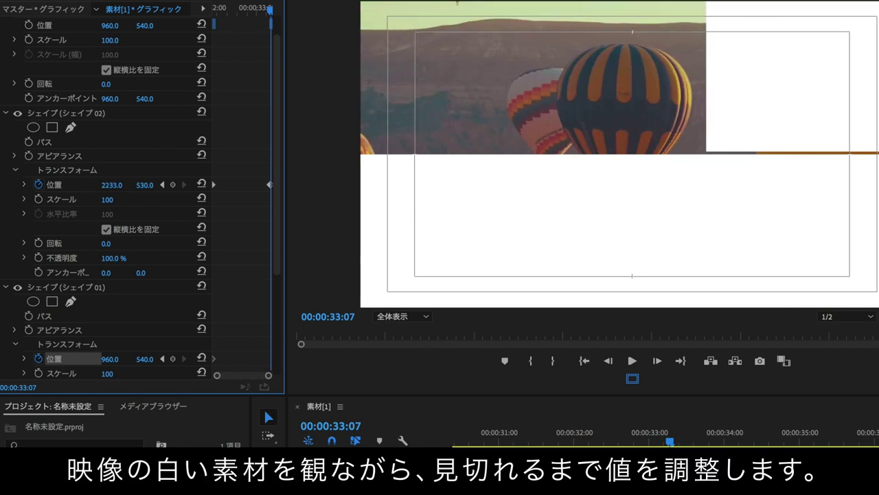
{"action": "left_click_drag", "start_coordinate": [111, 185], "coordinate": [158, 186]}
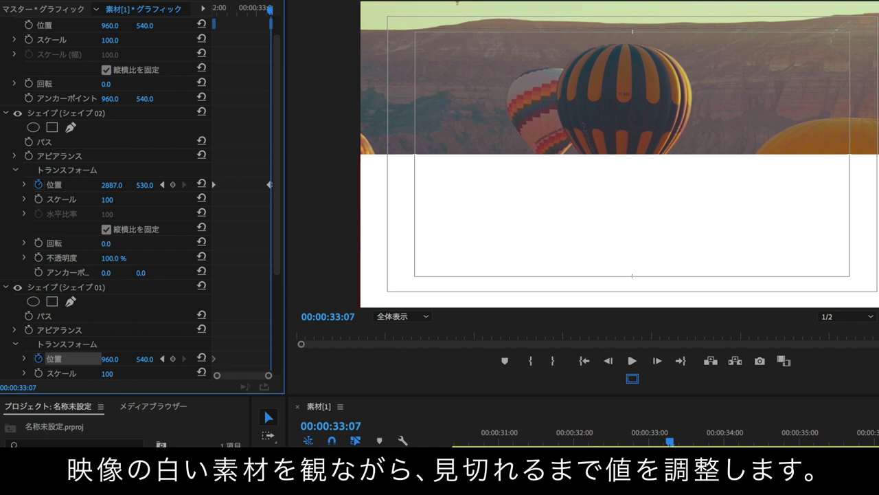
{"action": "left_click_drag", "start_coordinate": [110, 358], "coordinate": [14, 358]}
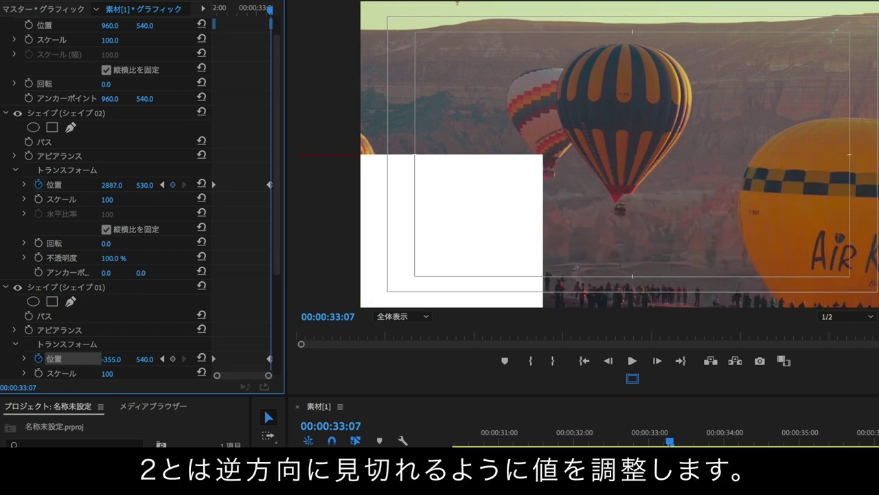
{"action": "left_click_drag", "start_coordinate": [111, 358], "coordinate": [27, 359]}
{"action": "left_click_drag", "start_coordinate": [111, 359], "coordinate": [103, 358]}
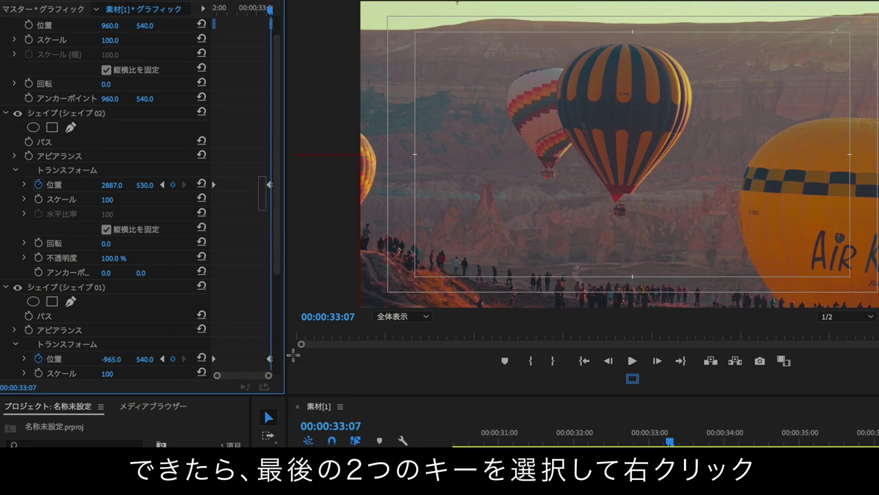
Set the two final Position keyframes to Temporal Interpolation Ease In
{"action": "scroll", "coordinate": [281, 336], "scroll_direction": "down", "scroll_amount": 3}
{"action": "left_click_drag", "start_coordinate": [283, 349], "coordinate": [247, 131]}
{"action": "right_click", "coordinate": [252, 131]}
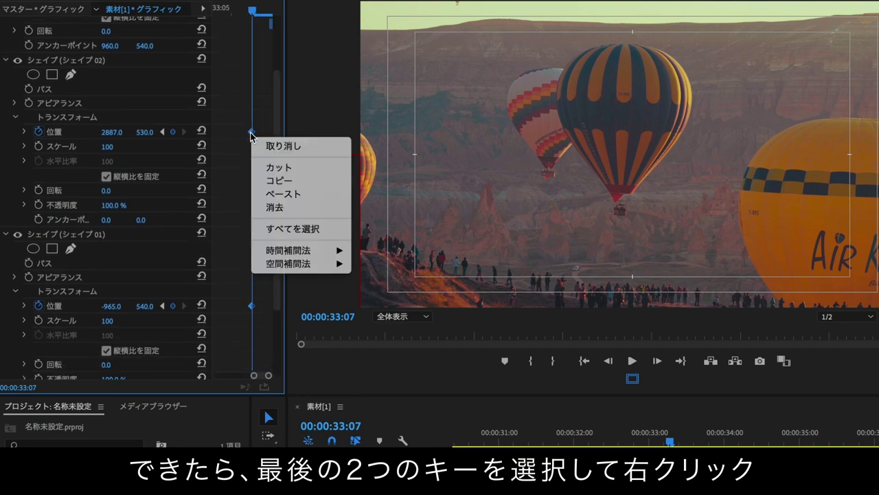
{"action": "mouse_move", "coordinate": [261, 252]}
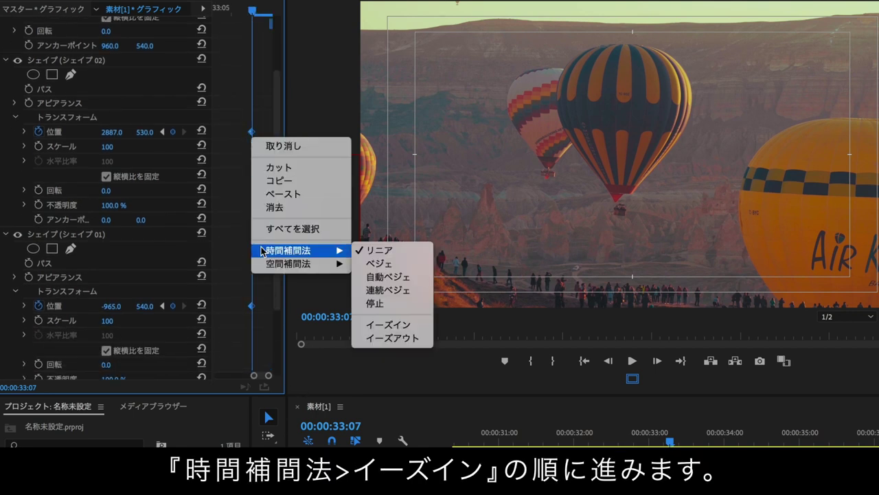
{"action": "left_click", "coordinate": [393, 323]}
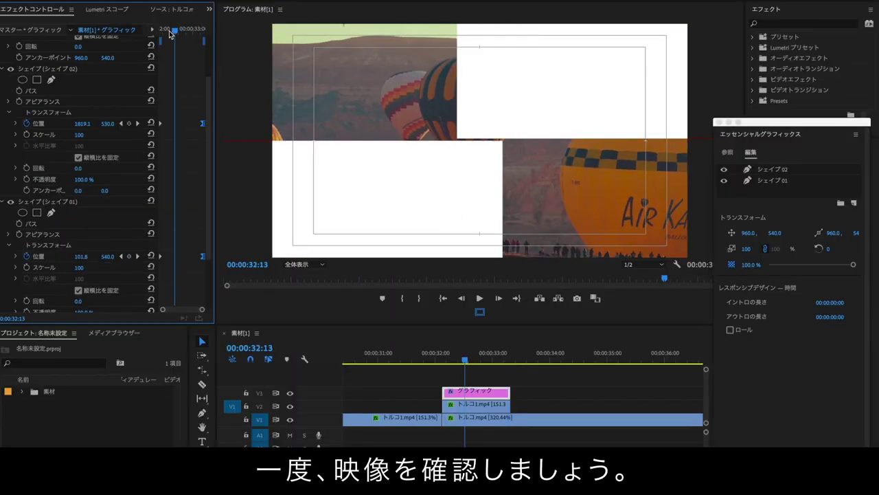
Preview the sliding-rectangles transition from its start
{"action": "left_click_drag", "start_coordinate": [474, 353], "coordinate": [442, 353]}
{"action": "key", "text": "space"}
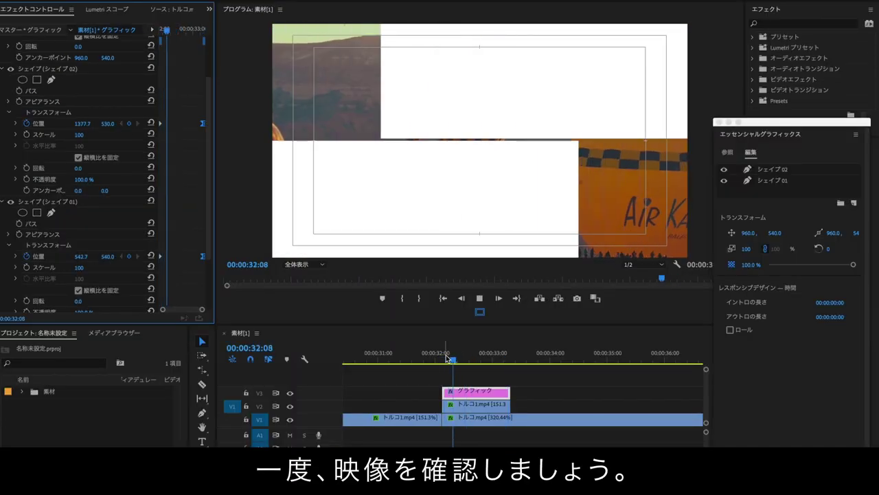
{"action": "left_click_drag", "start_coordinate": [446, 356], "coordinate": [509, 366]}
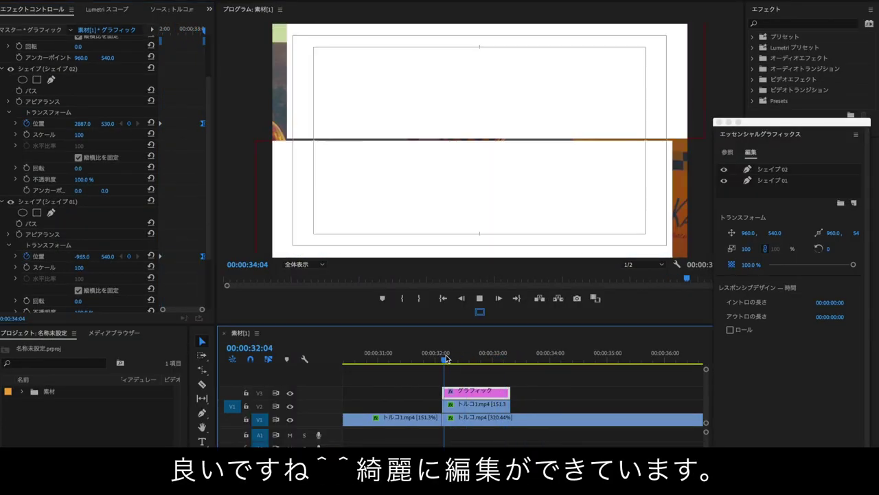
{"action": "key", "text": "Up"}
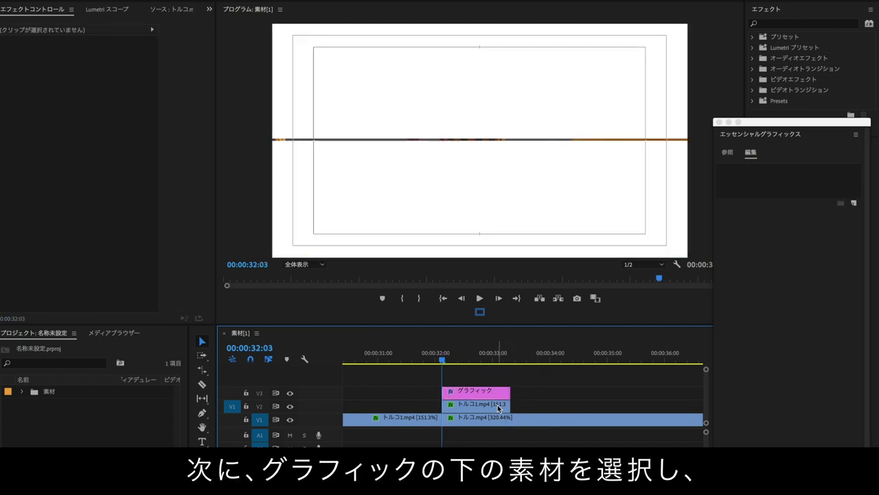
{"action": "left_click", "coordinate": [500, 408]}
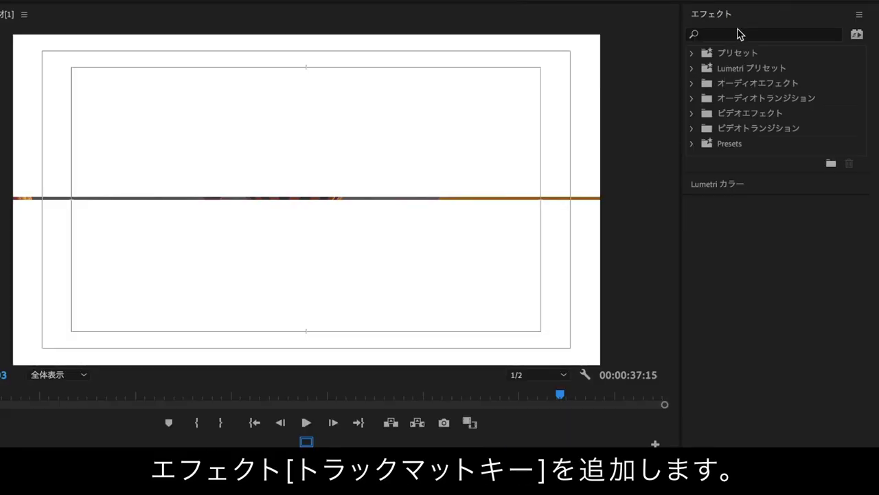
Apply Track Matte Key (searched as トラック) to the V2 clip with Matte set to Video 3
{"action": "left_click", "coordinate": [739, 33]}
{"action": "type", "text": "トラック"}
{"action": "key", "text": "Return"}
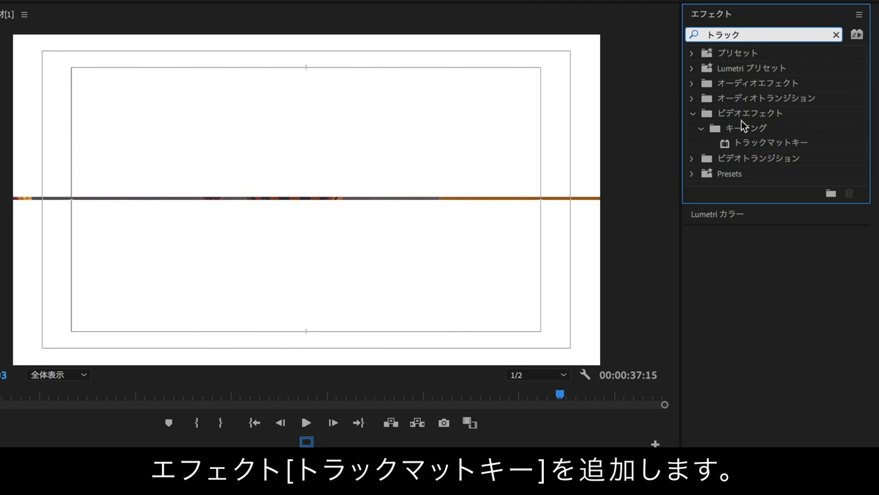
{"action": "left_click", "coordinate": [751, 142]}
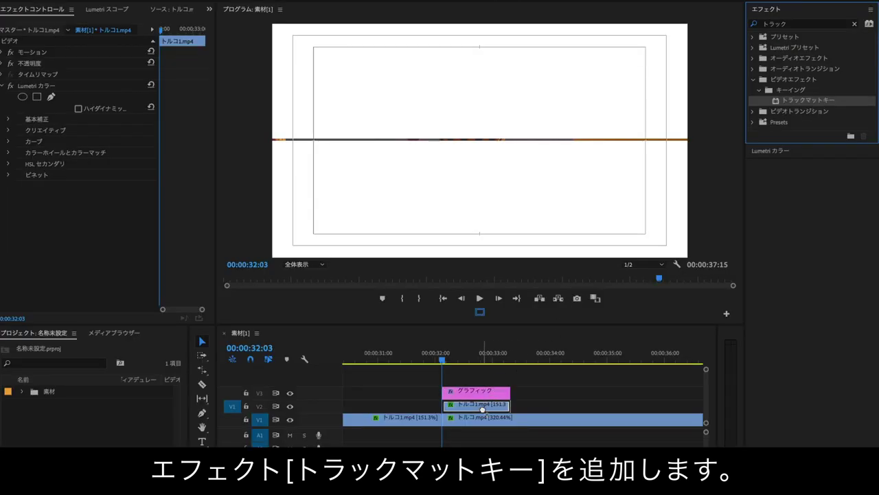
{"action": "left_click_drag", "start_coordinate": [809, 100], "coordinate": [479, 404]}
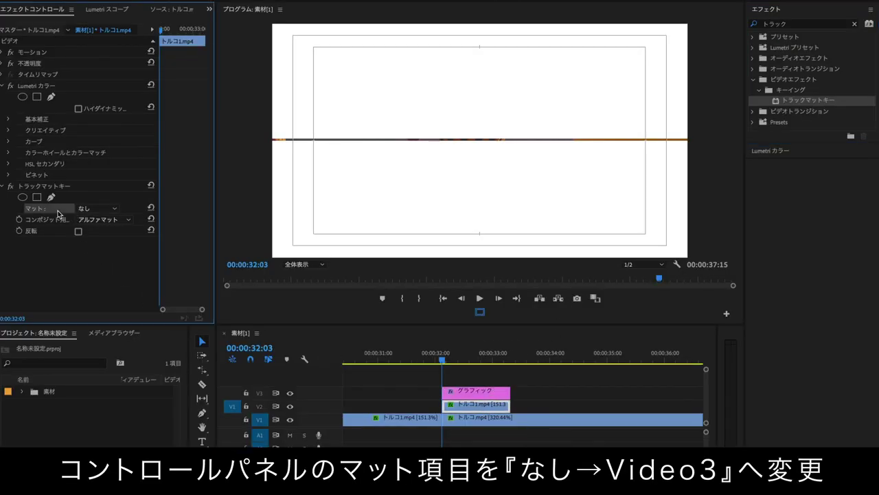
{"action": "left_click", "coordinate": [88, 209]}
{"action": "left_click", "coordinate": [93, 234]}
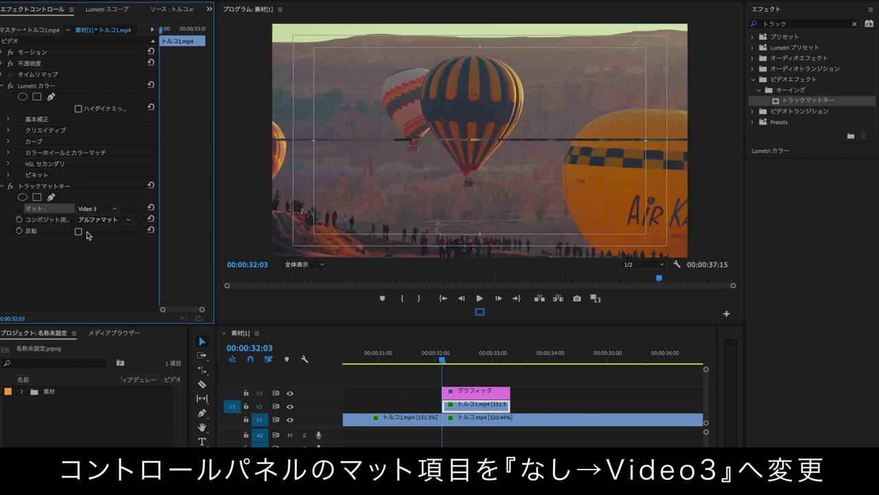
{"action": "type", "text": "塗りつぶし"}
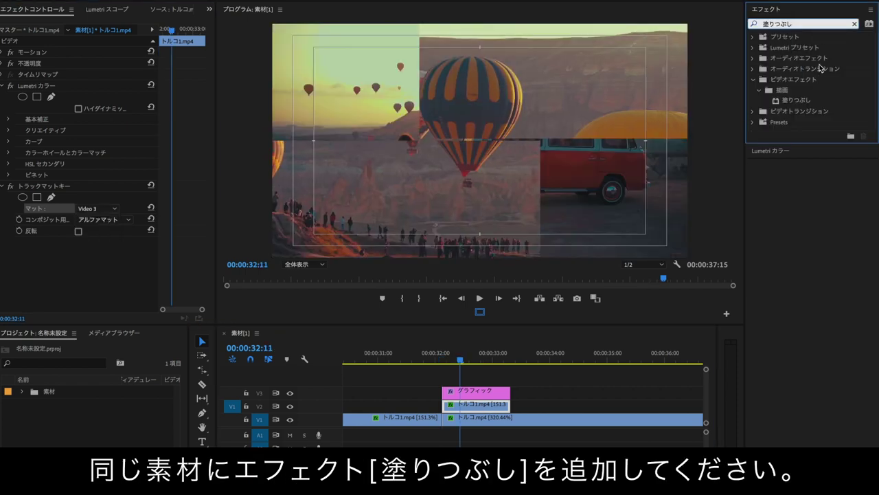
Apply the 塗りつぶし (Paint Bucket) effect to the V2 clip and select it in Effect Controls
{"action": "left_click", "coordinate": [794, 92]}
{"action": "left_click", "coordinate": [804, 101]}
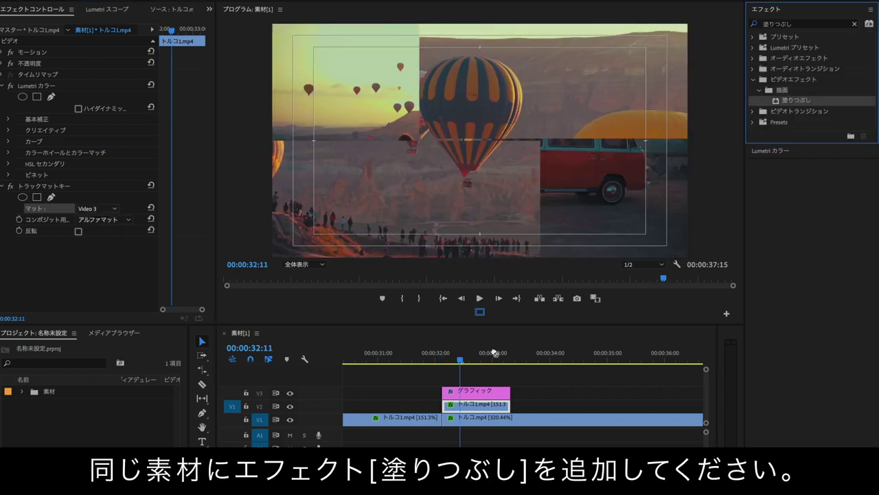
{"action": "left_click_drag", "start_coordinate": [502, 342], "coordinate": [473, 410]}
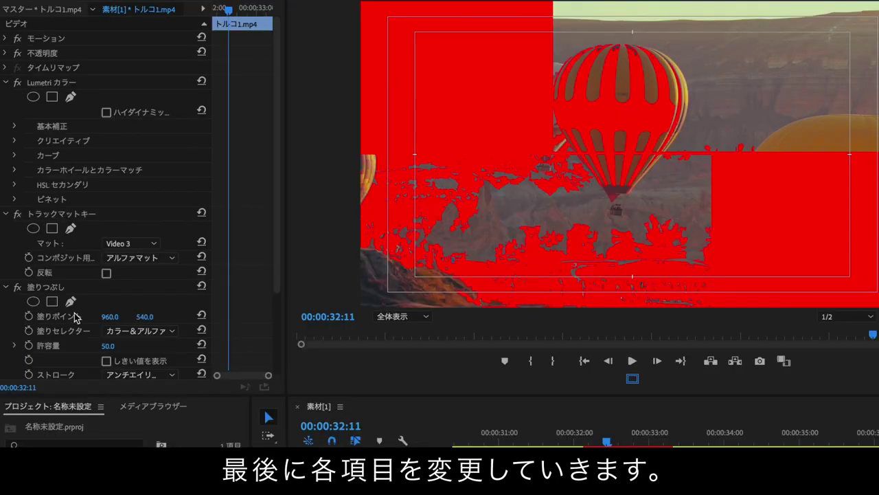
{"action": "left_click", "coordinate": [58, 291]}
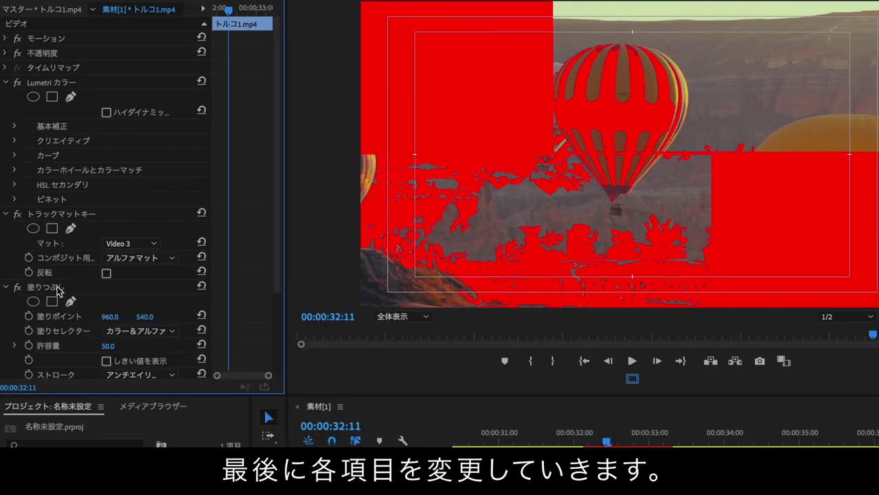
{"action": "left_click", "coordinate": [48, 291]}
{"action": "scroll", "coordinate": [48, 291], "scroll_direction": "down", "scroll_amount": 5}
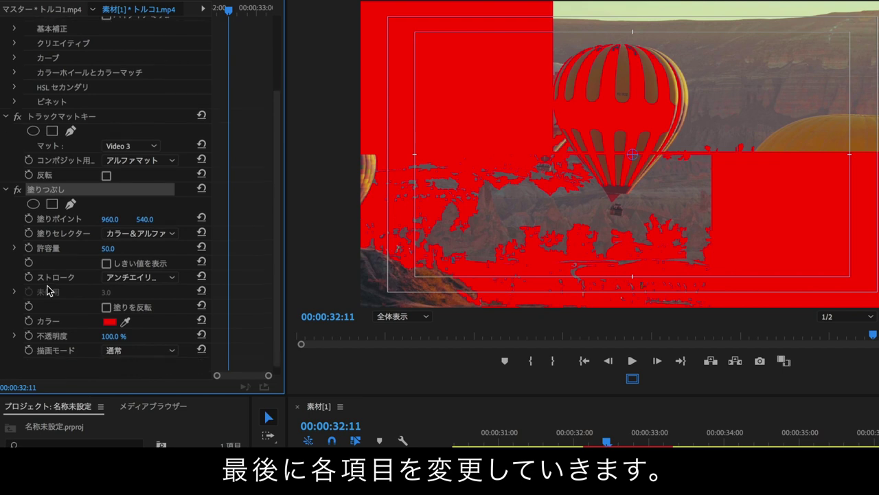
Set the Paint Bucket to Transparency fill selector, Stroke, white FFFFFF and stroke width 10
{"action": "left_click", "coordinate": [123, 229]}
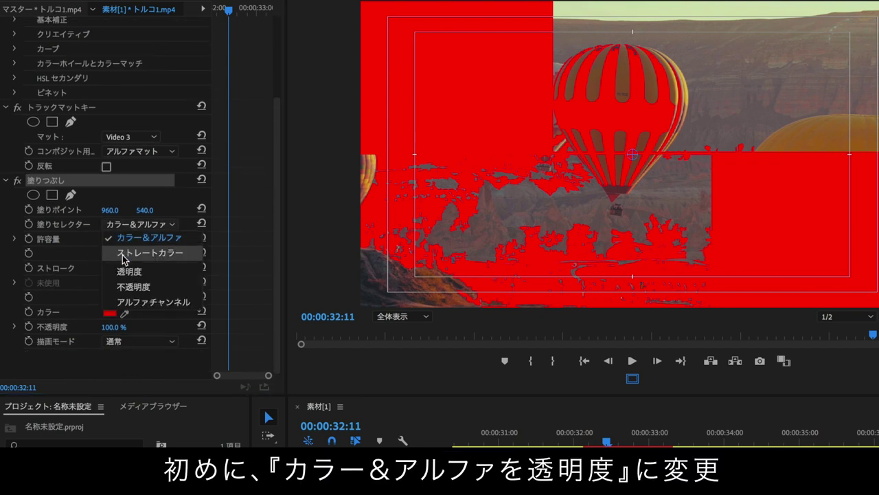
{"action": "left_click", "coordinate": [126, 273]}
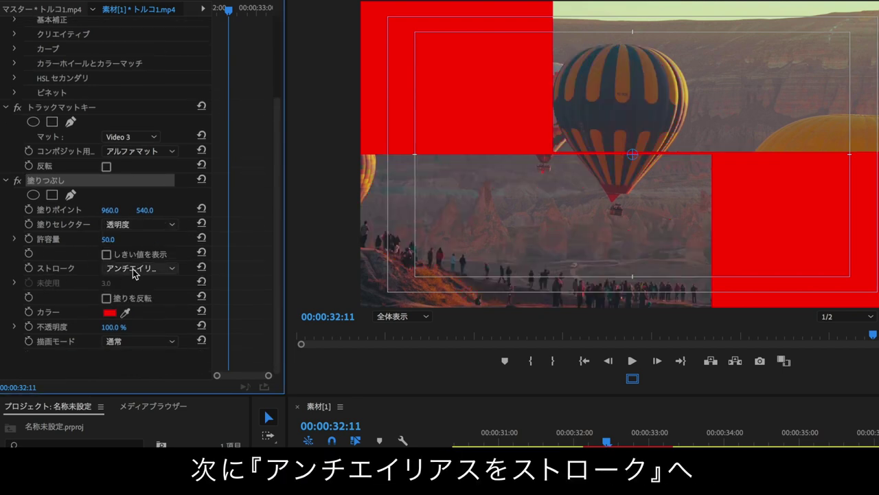
{"action": "left_click", "coordinate": [134, 272]}
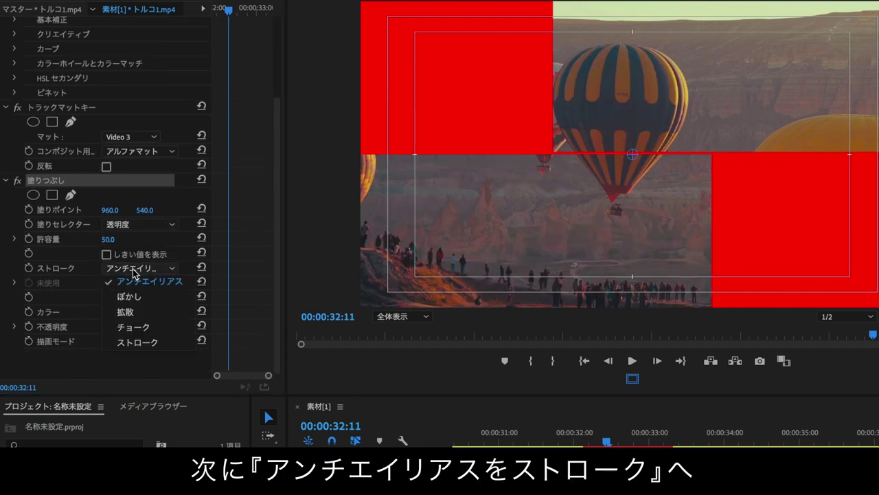
{"action": "left_click", "coordinate": [139, 342]}
{"action": "left_click", "coordinate": [110, 313]}
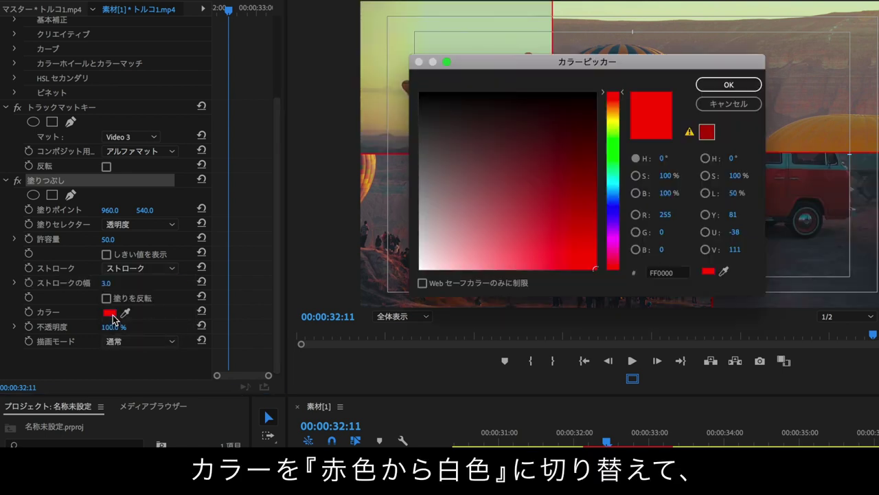
{"action": "left_click_drag", "start_coordinate": [458, 177], "coordinate": [359, 336]}
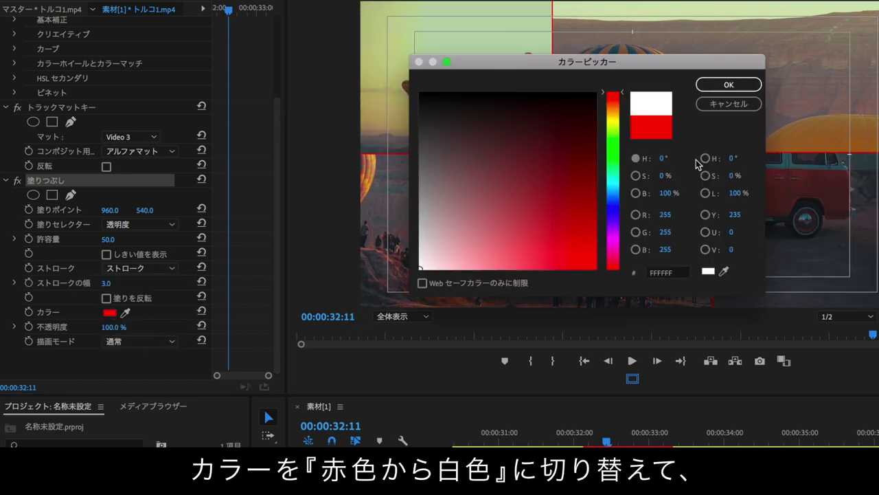
{"action": "left_click", "coordinate": [733, 87]}
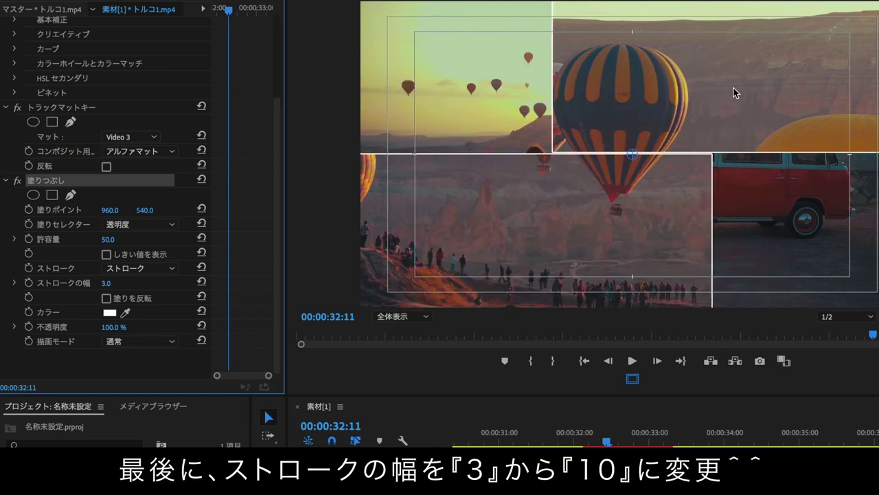
{"action": "left_click", "coordinate": [107, 284]}
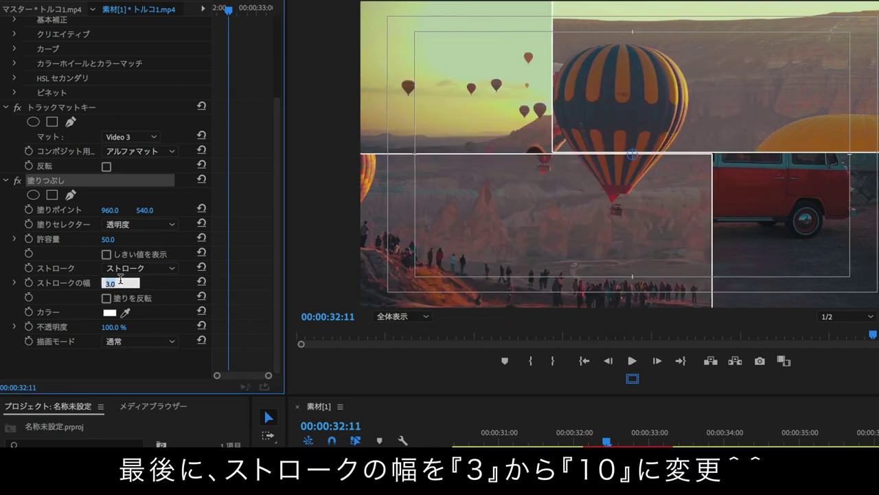
{"action": "type", "text": "10"}
{"action": "key", "text": "Return"}
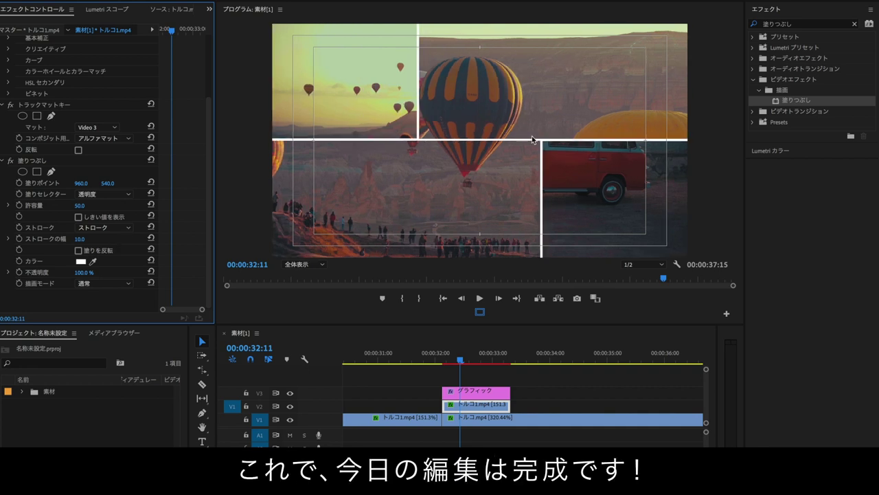
Play the finished split-screen transition from just before it starts
{"action": "left_click", "coordinate": [441, 358]}
{"action": "key", "text": "space"}
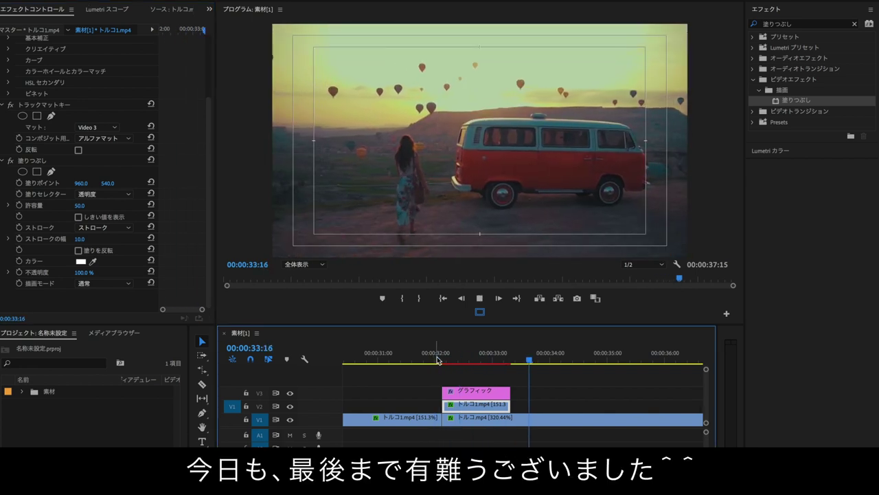
{"action": "left_click", "coordinate": [437, 359]}
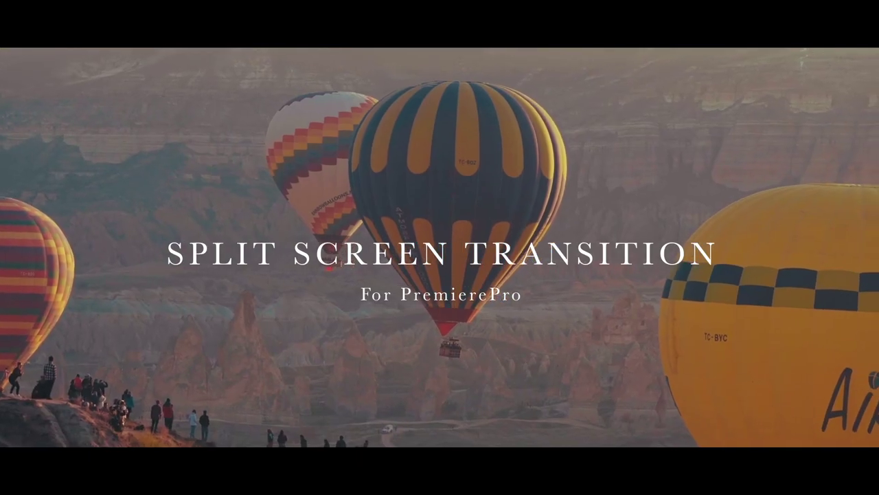